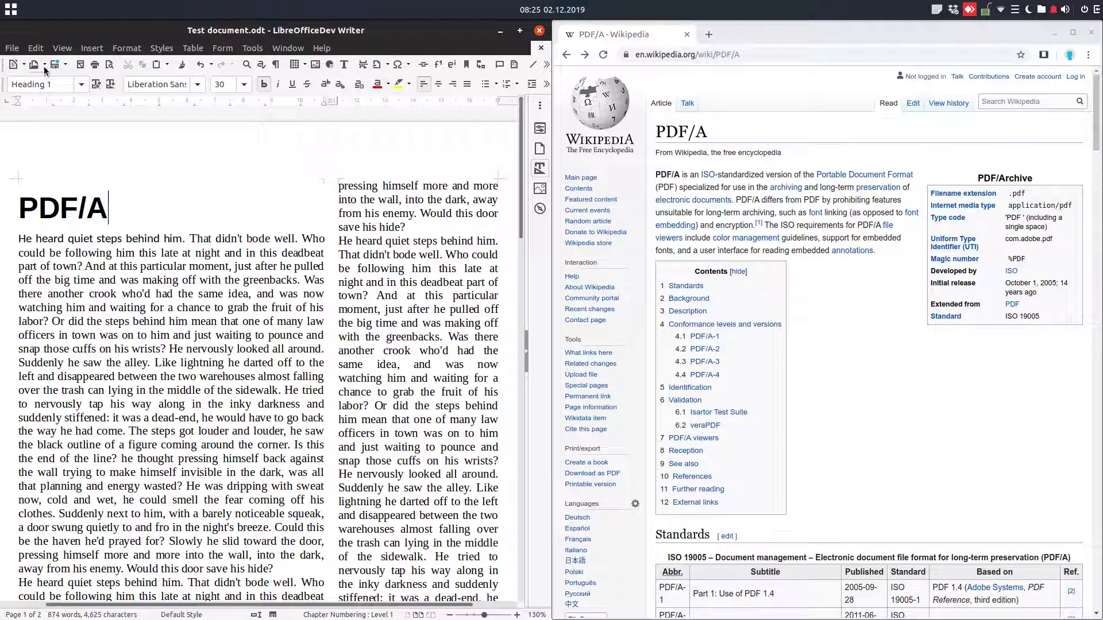
Step: Open the Export as PDF settings, then close them without exporting
click(14, 49)
mouse_move(37, 303)
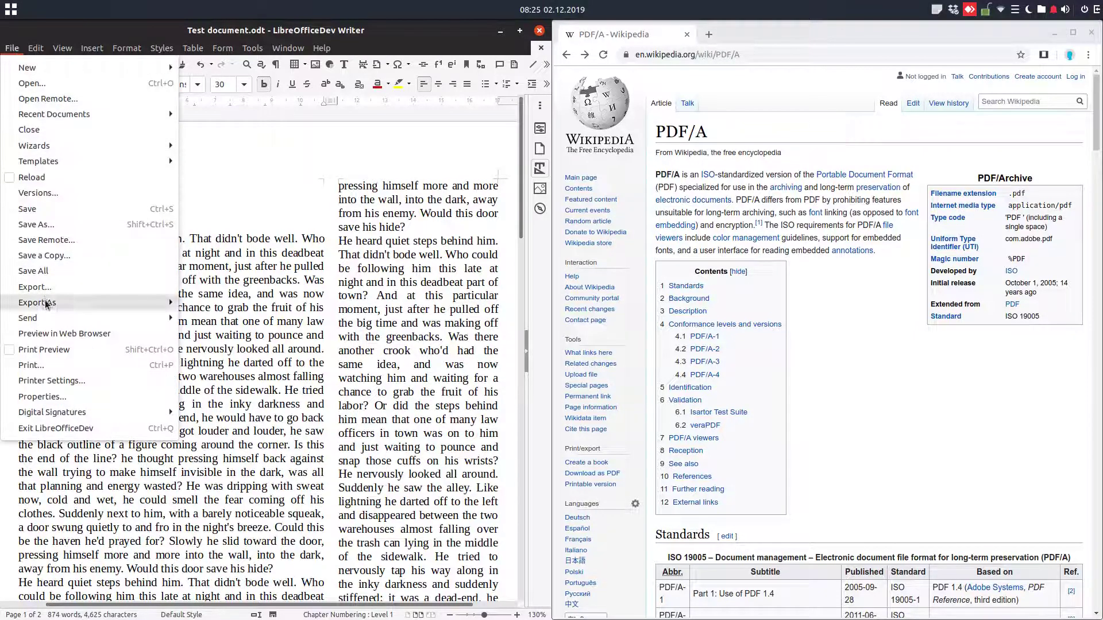
click(198, 303)
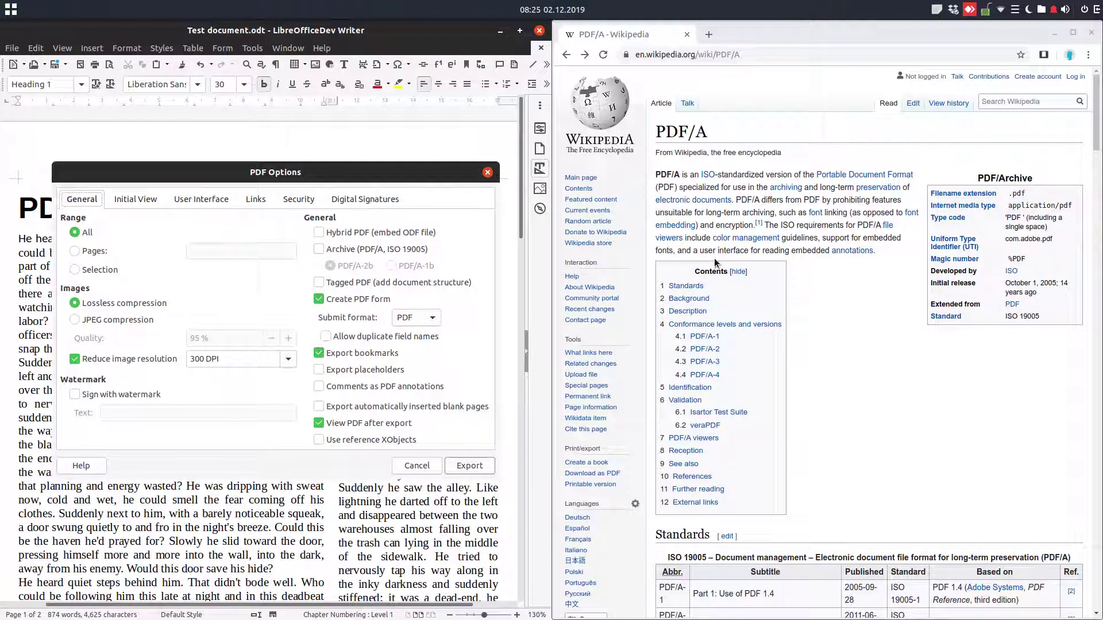
click(416, 466)
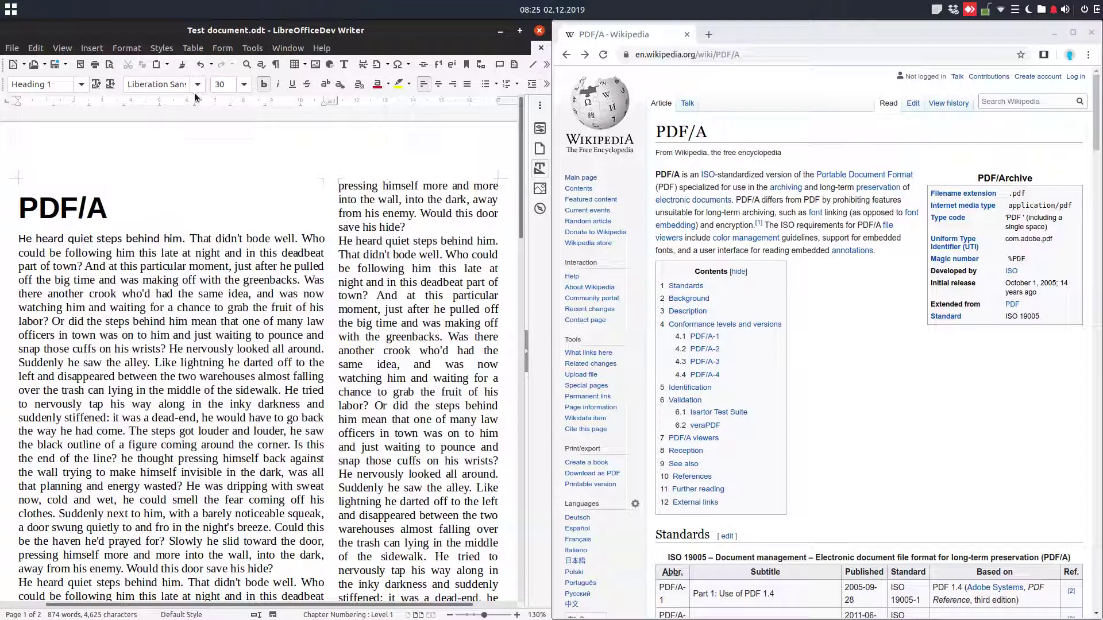
Step: Select the story's first sentence and check the body text's fonts and formatting, leaving them unchanged
drag(184, 239, 8, 239)
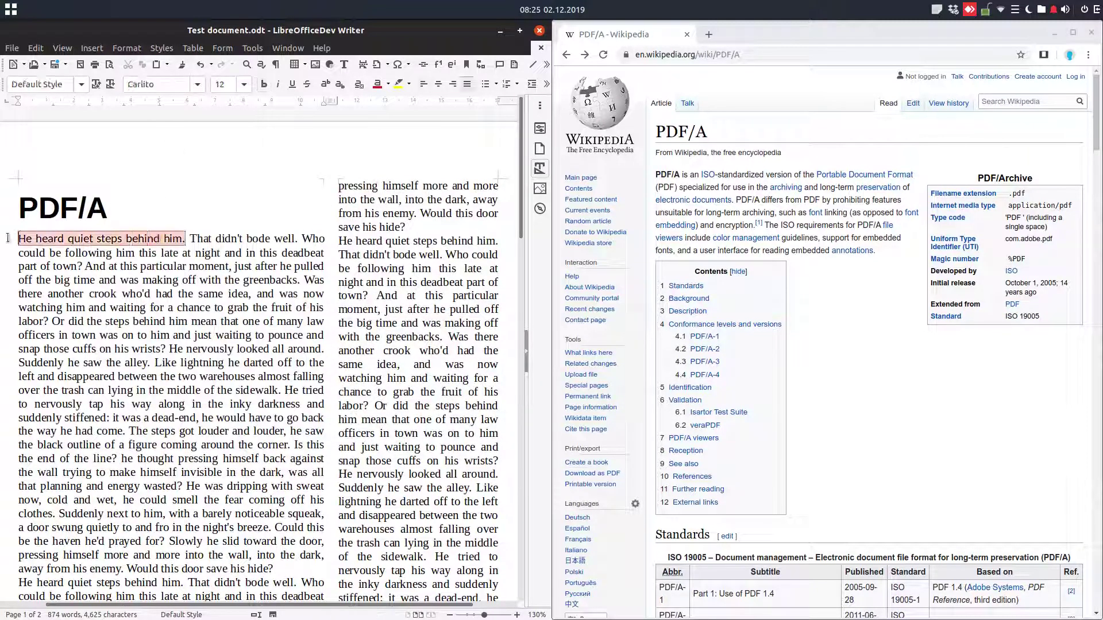
click(197, 83)
click(154, 100)
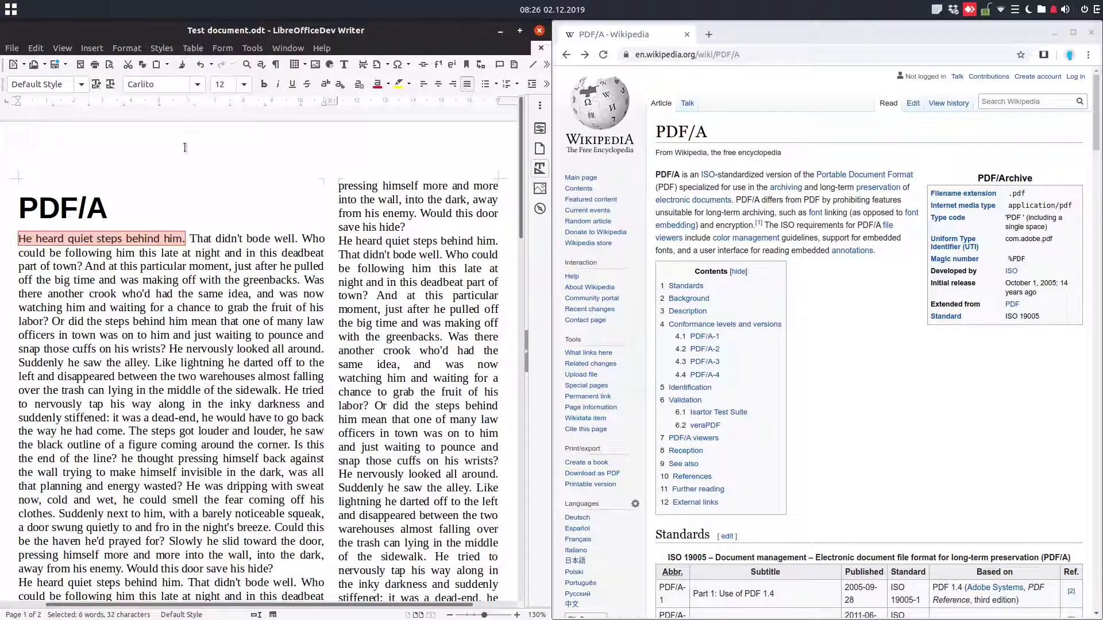
click(169, 226)
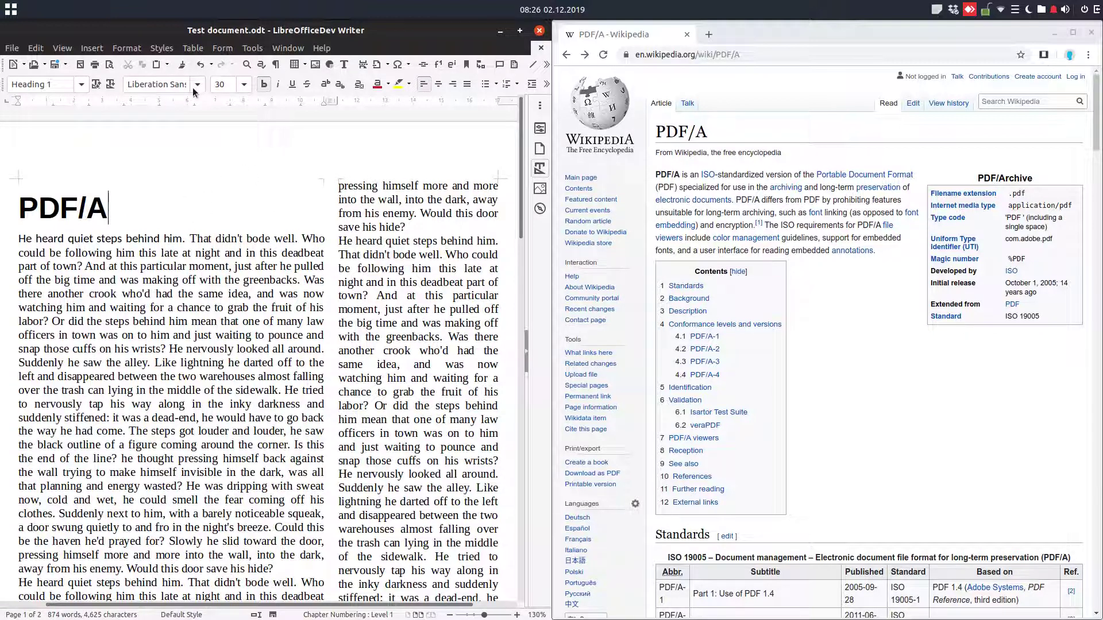
click(144, 239)
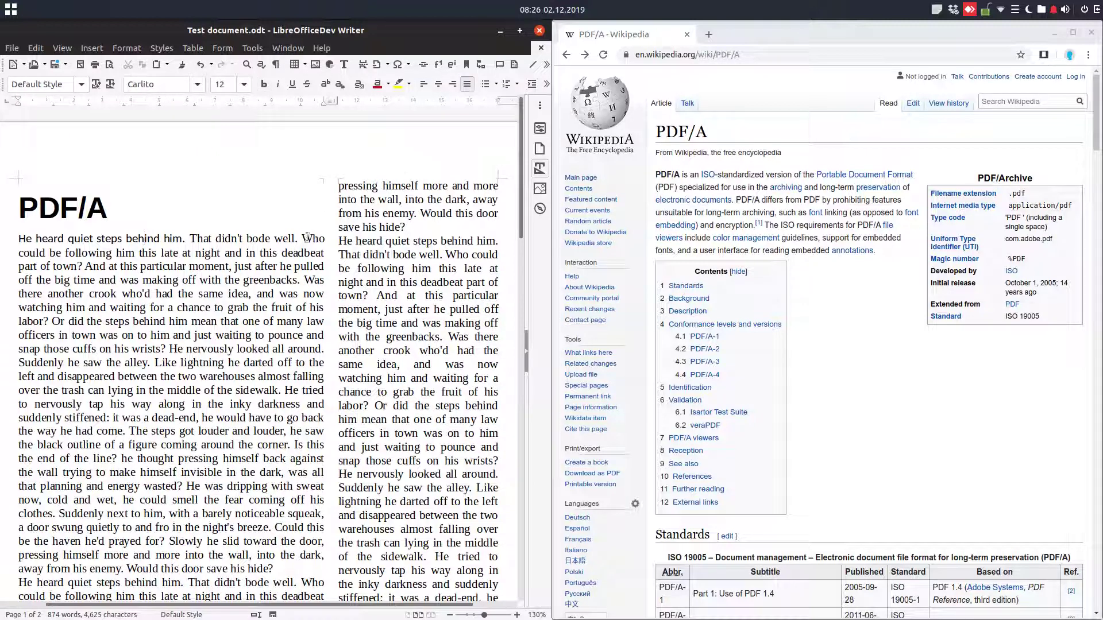
click(192, 238)
Step: Reopen the PDF export settings and enable Archive (PDF/A-2b)
click(12, 49)
mouse_move(95, 302)
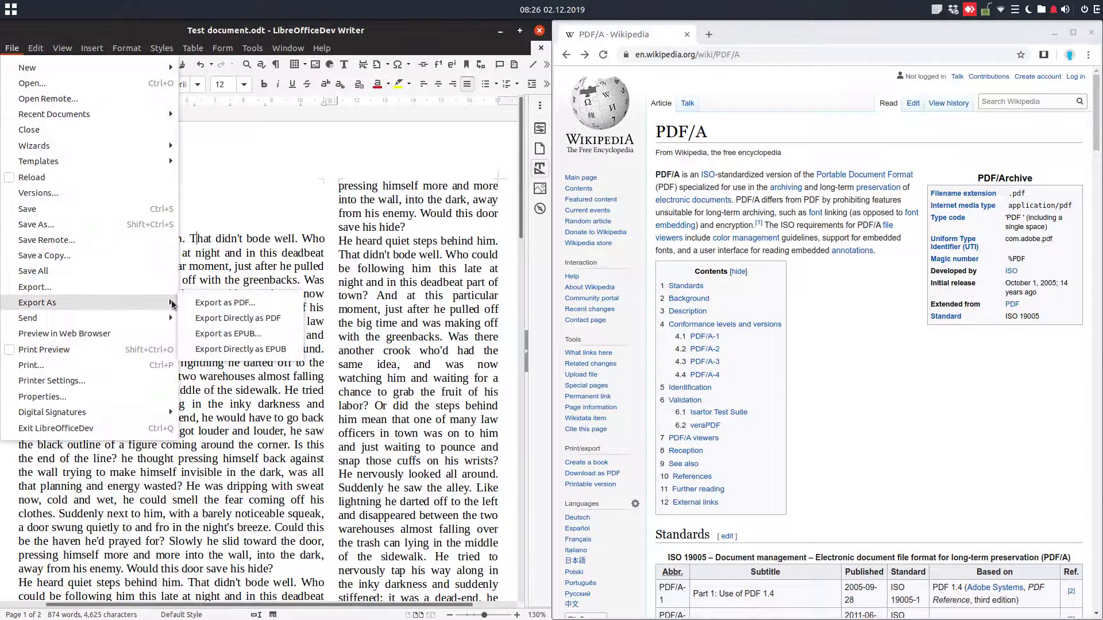
click(226, 304)
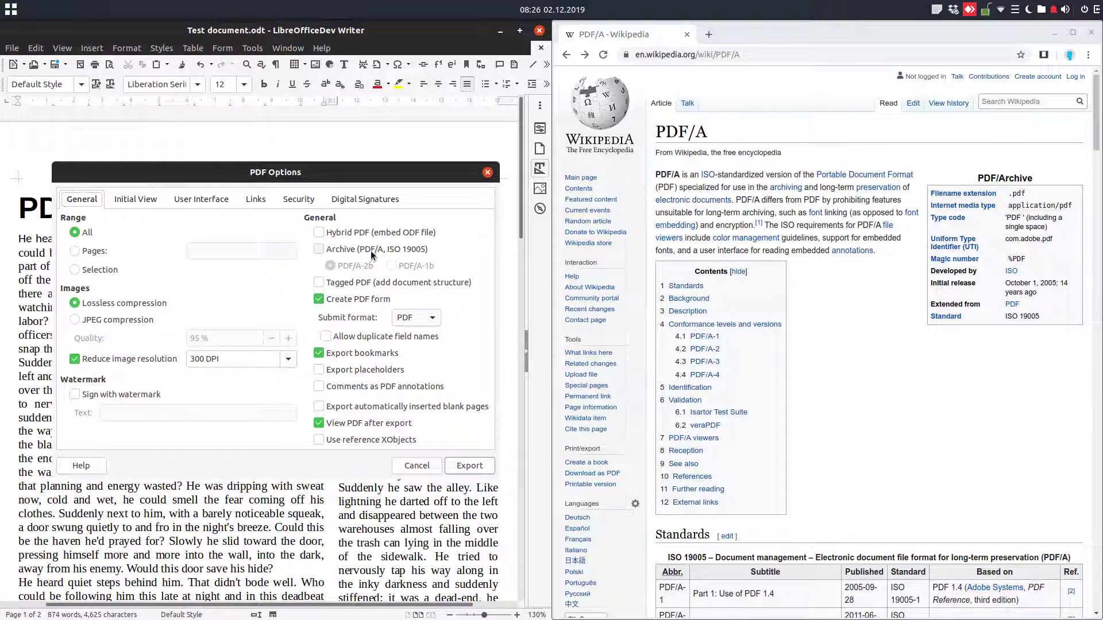
click(371, 253)
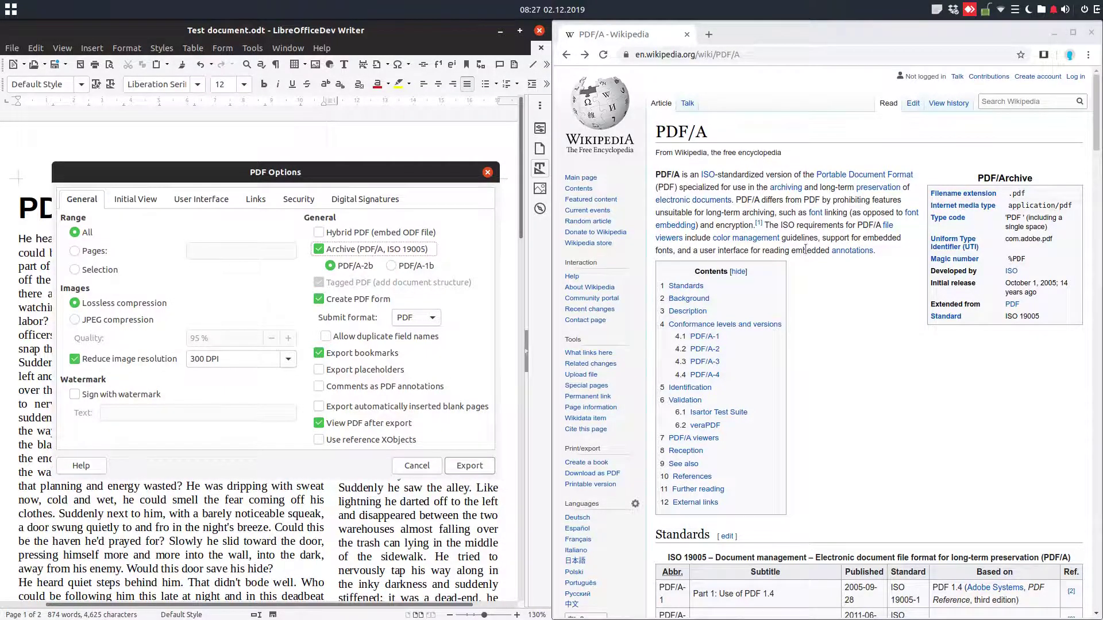
scroll(805, 248, down, 2)
scroll(805, 249, down, 2)
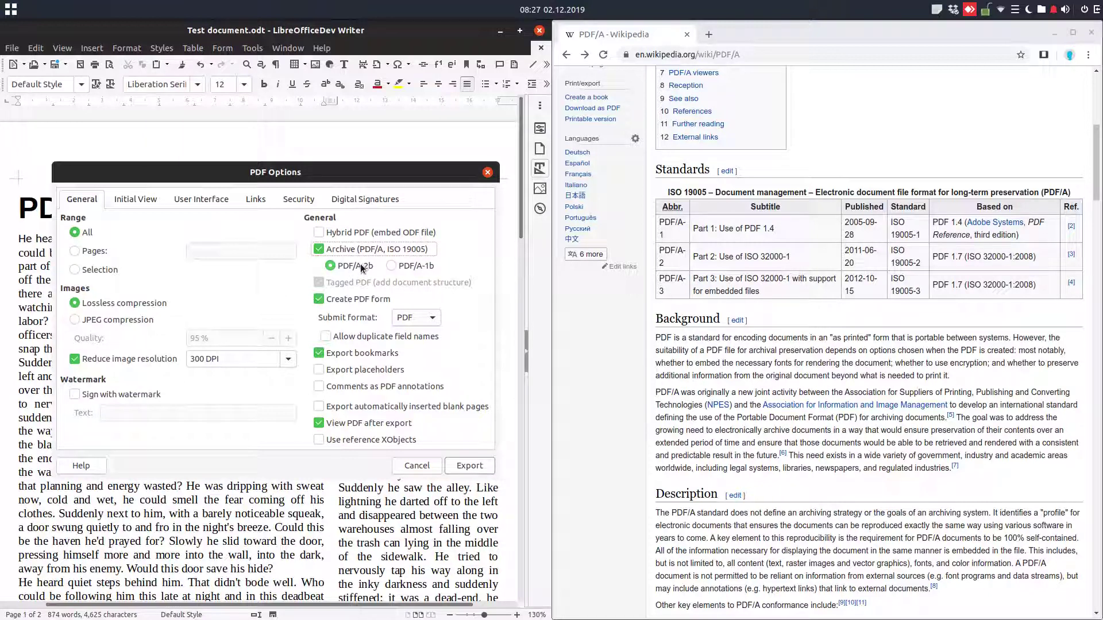
Step: Read the PDF/A article: the 2011-06-20 date, audio/video and encryption rules, and Level B appearance
drag(869, 262, 801, 257)
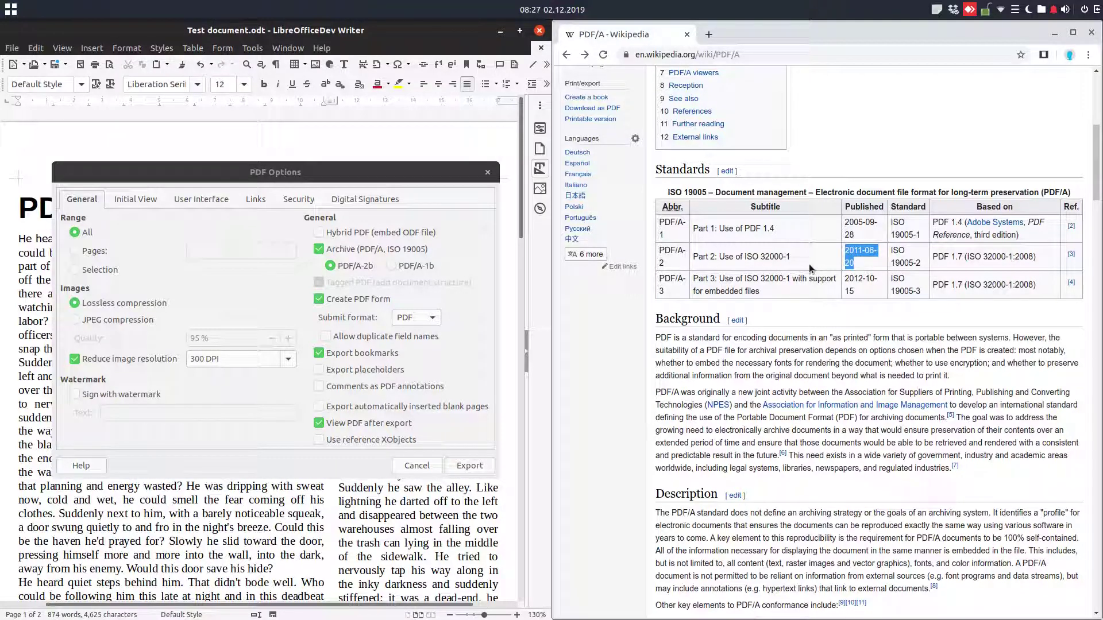
scroll(809, 268, down, 1)
scroll(809, 268, down, 1)
scroll(808, 268, down, 1)
scroll(808, 268, down, 1)
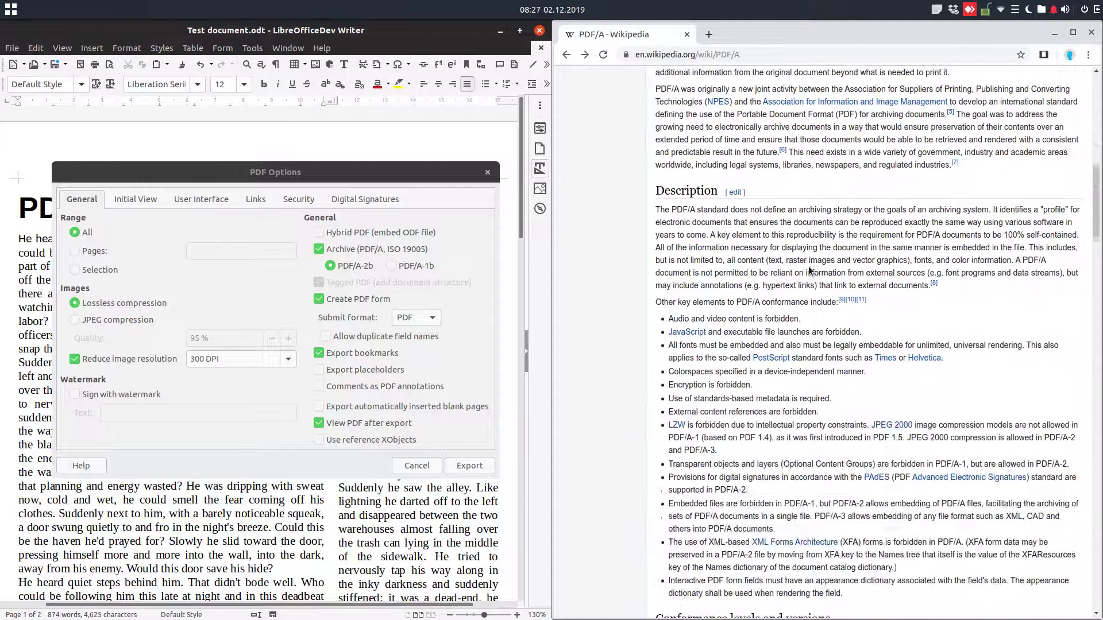
scroll(808, 271, down, 1)
scroll(808, 269, down, 1)
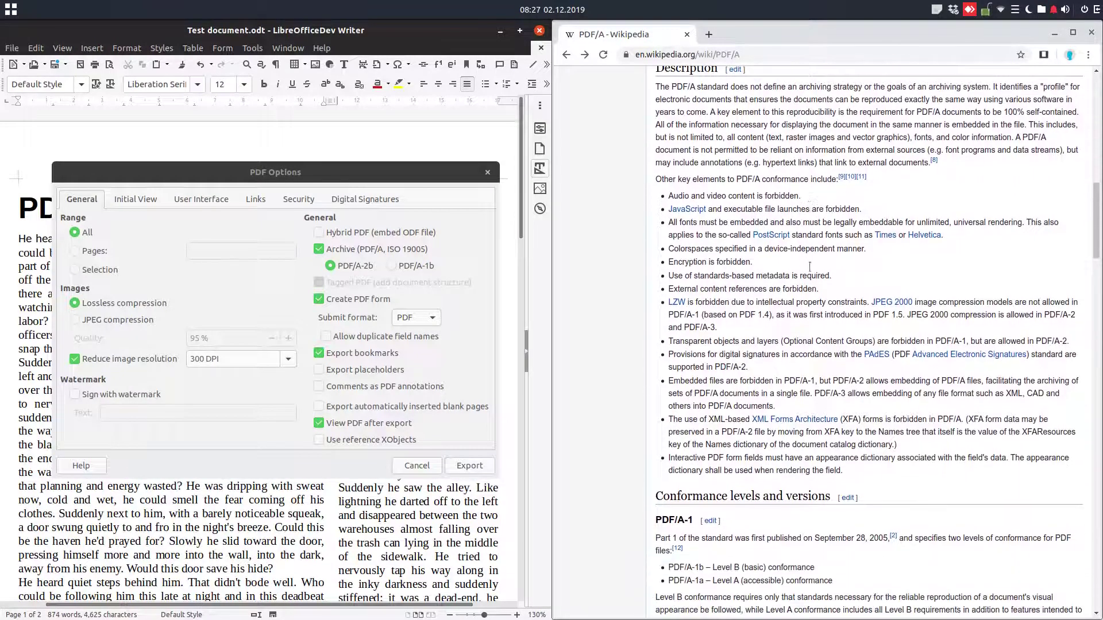
drag(678, 196, 737, 197)
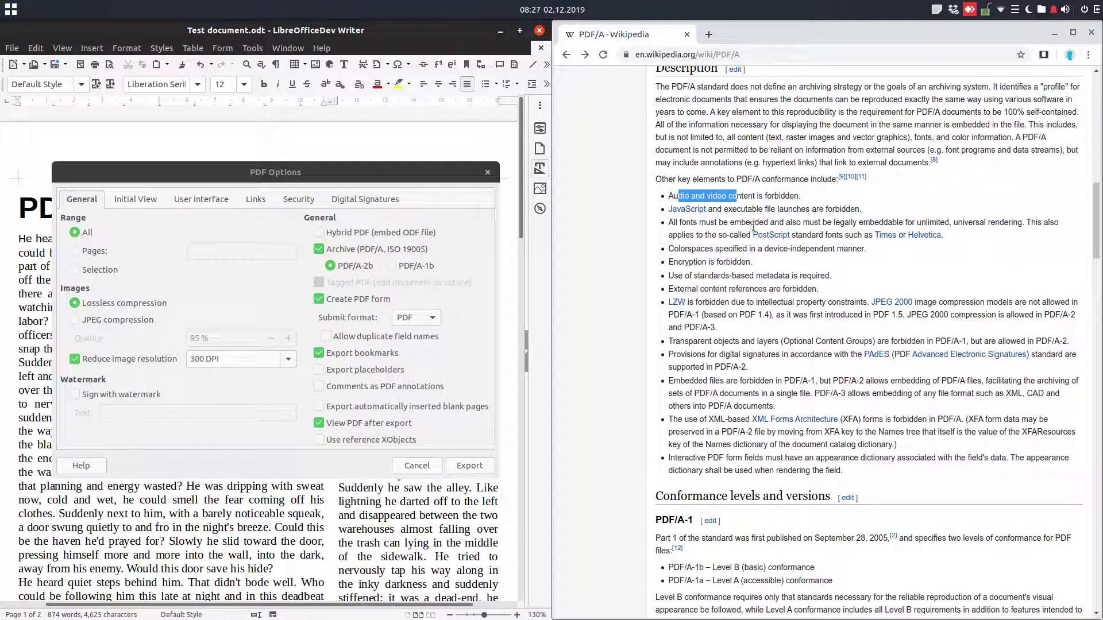
drag(678, 262, 715, 262)
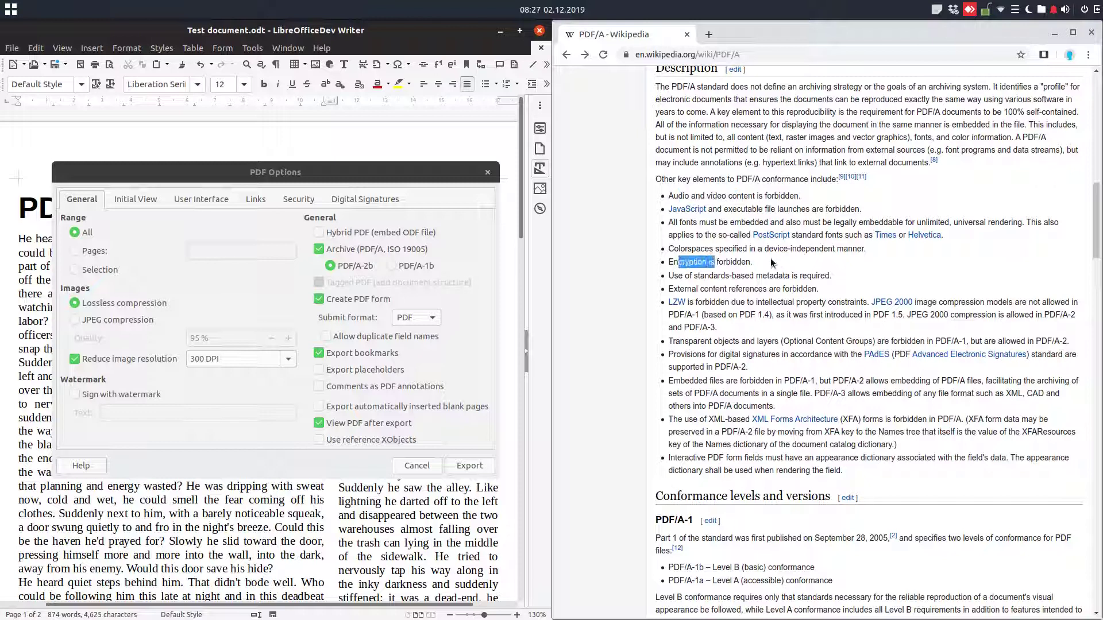
scroll(762, 369, down, 3)
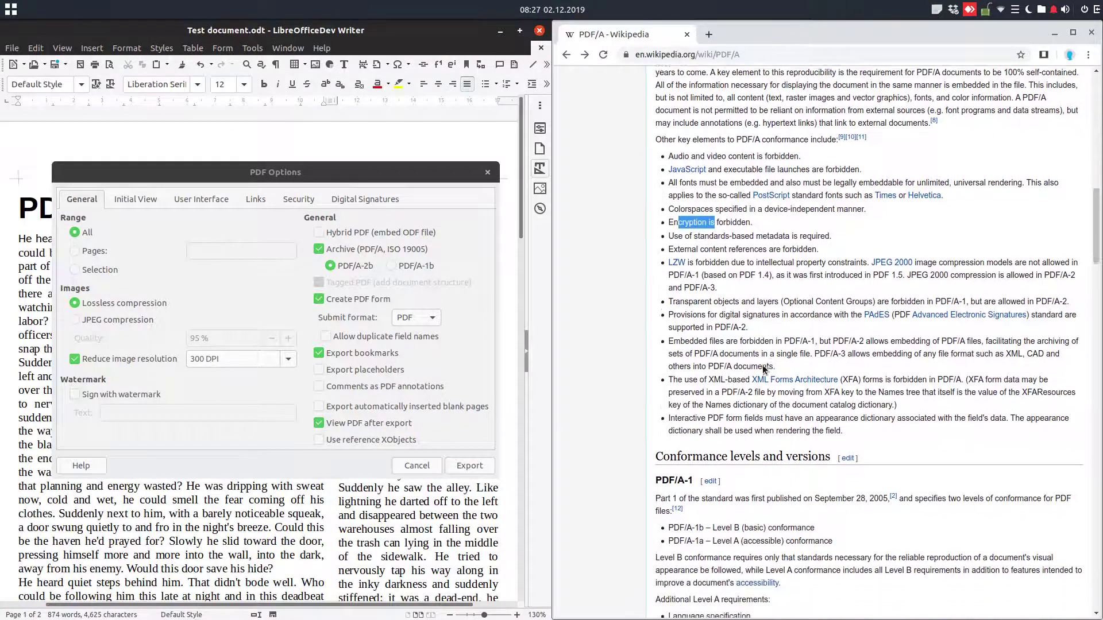
scroll(763, 369, down, 3)
scroll(764, 367, down, 2)
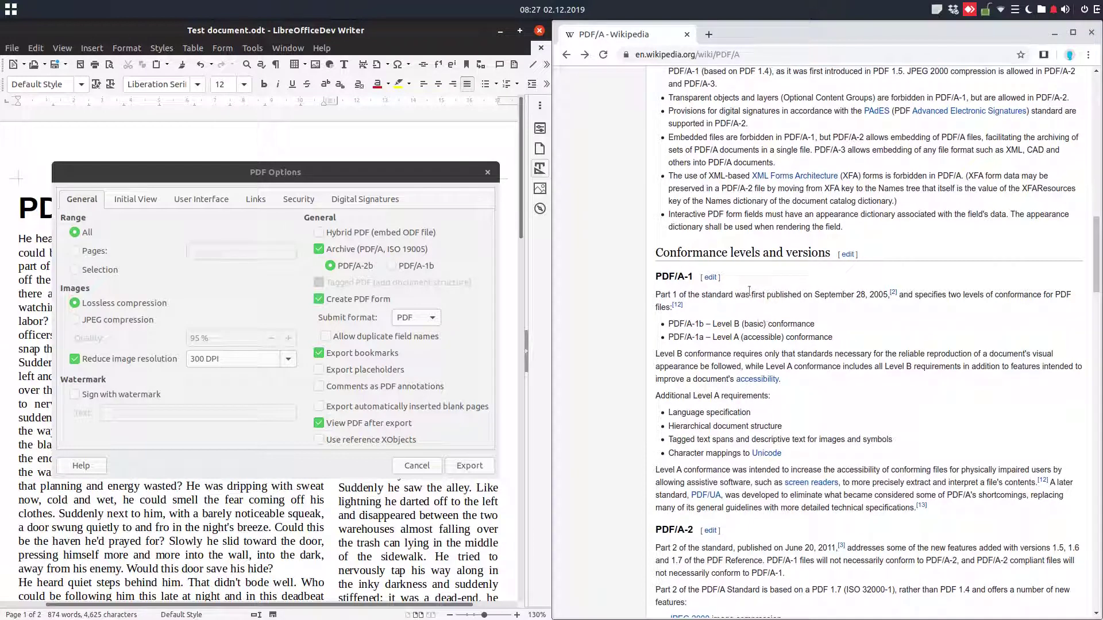
scroll(741, 291, down, 1)
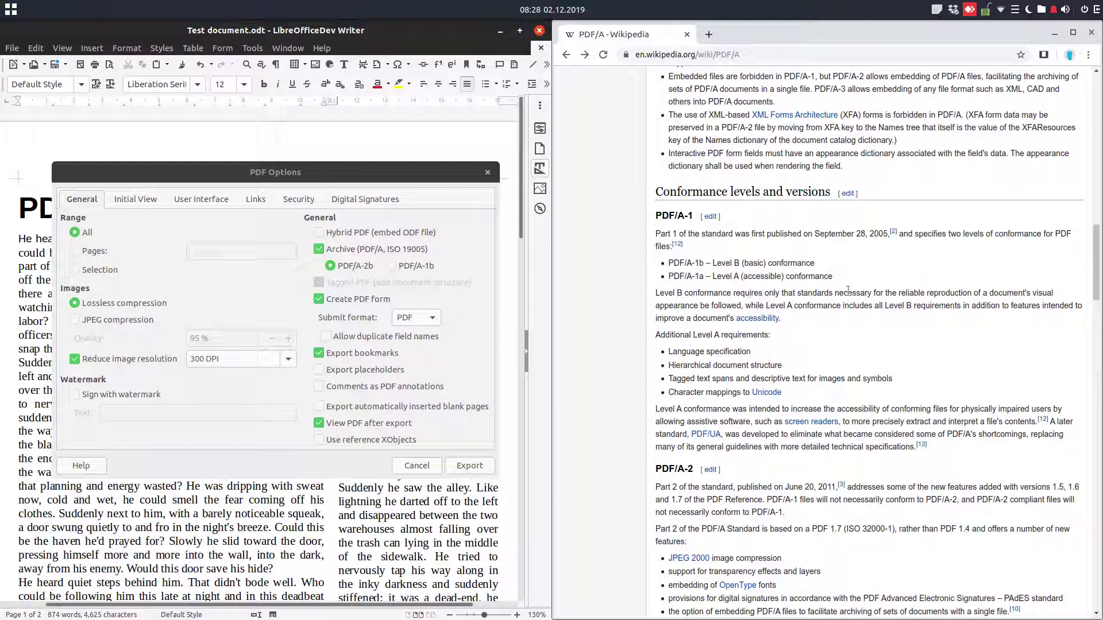
mouse_move(993, 293)
mouse_down()
mouse_move(723, 306)
mouse_move(735, 306)
mouse_up()
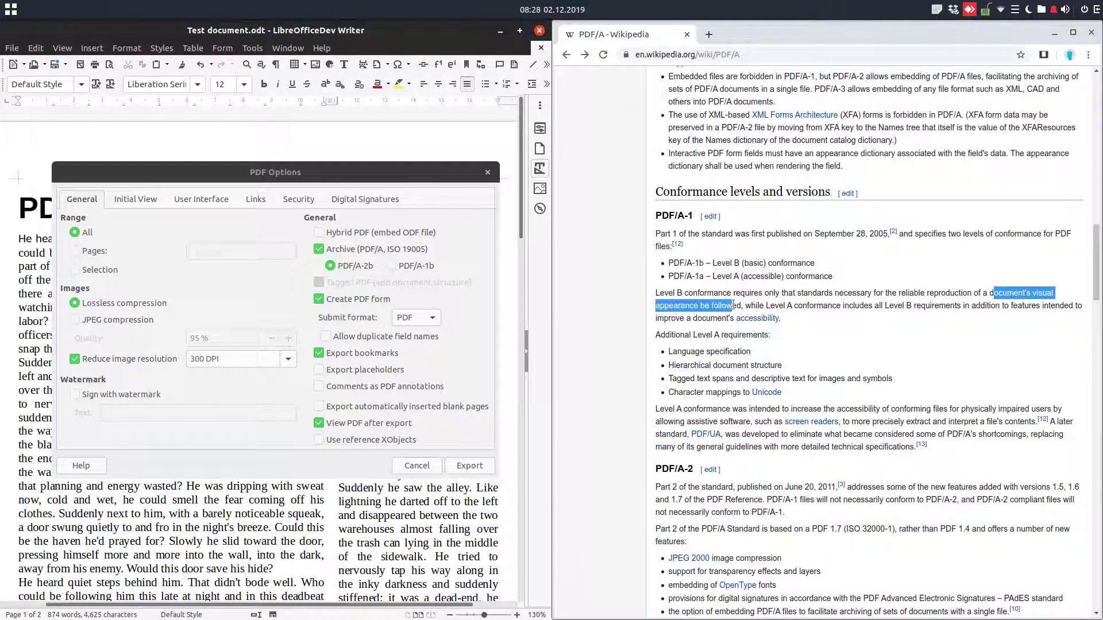
click(787, 306)
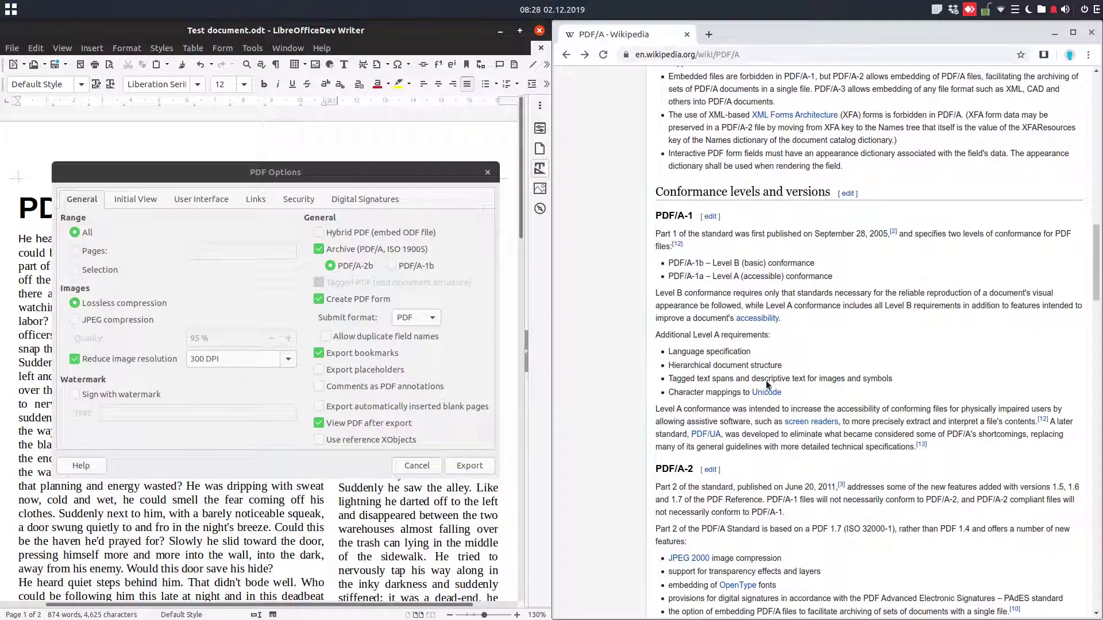
scroll(745, 376, down, 3)
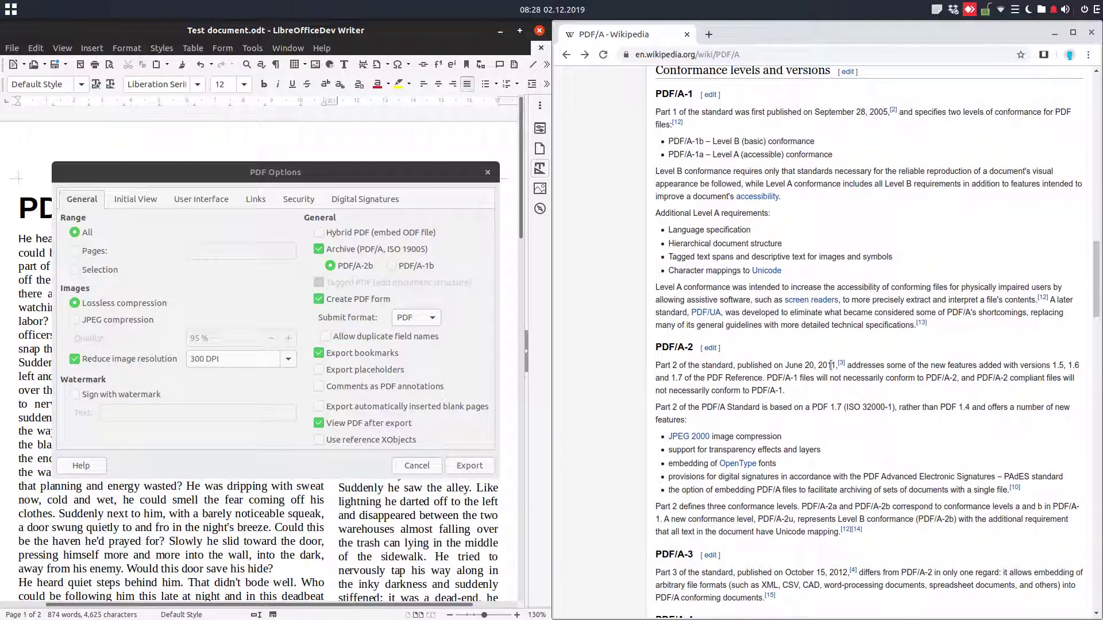
scroll(825, 366, down, 1)
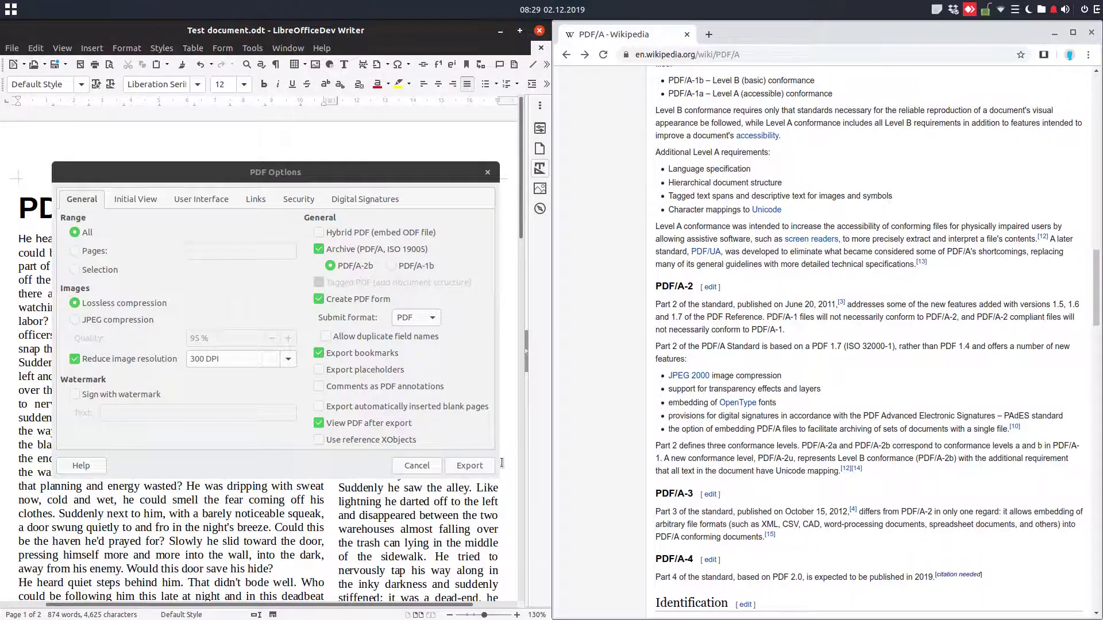
Step: Export the PDF/A-2b archive as Test document.pdf in Tutorials and close the preview
click(483, 466)
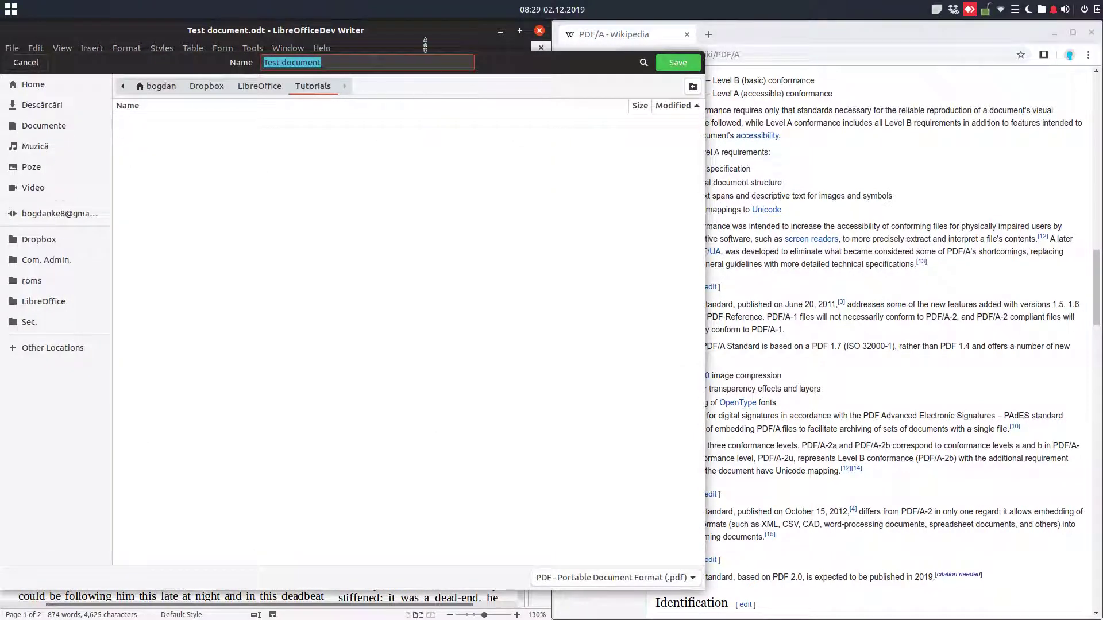
click(677, 62)
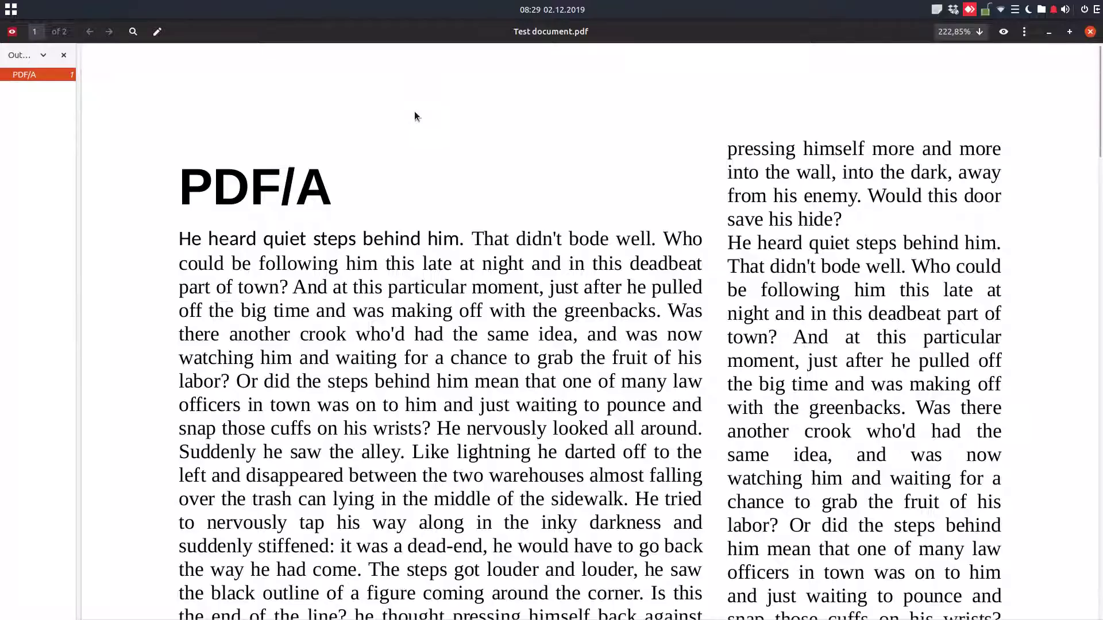
click(1090, 32)
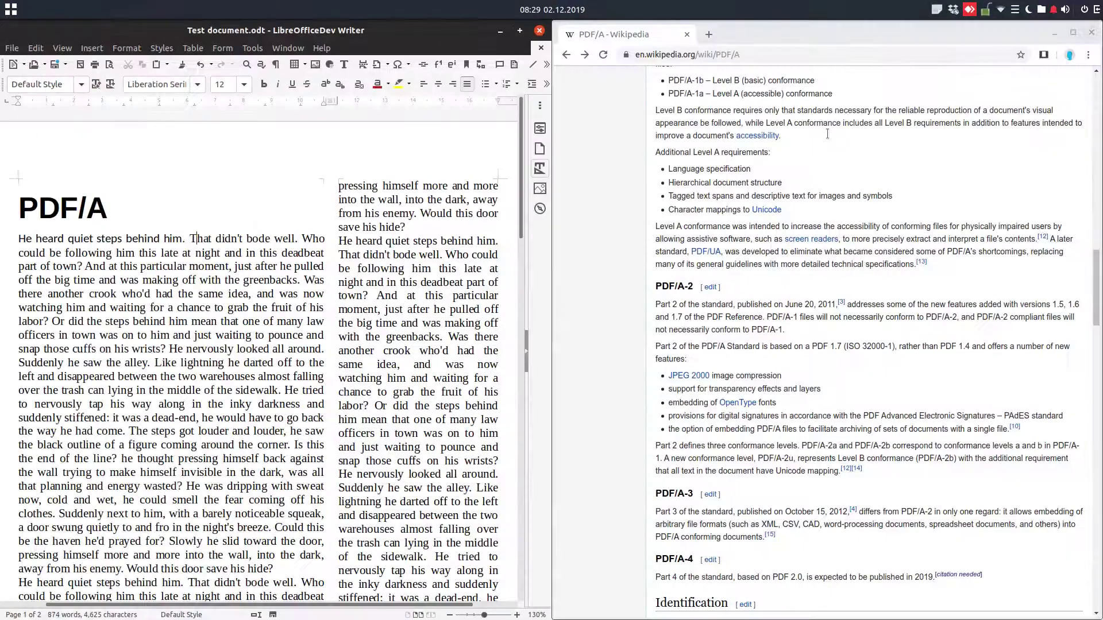
Step: Open the PDF export options with Archive (PDF/A) unchecked
click(12, 47)
mouse_move(37, 302)
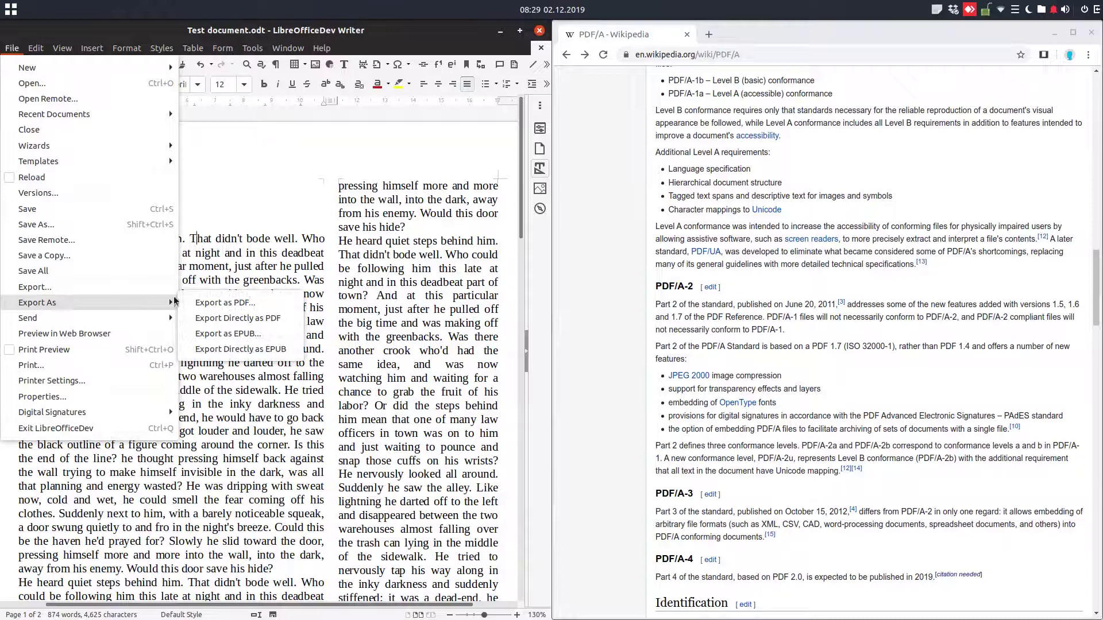
click(207, 303)
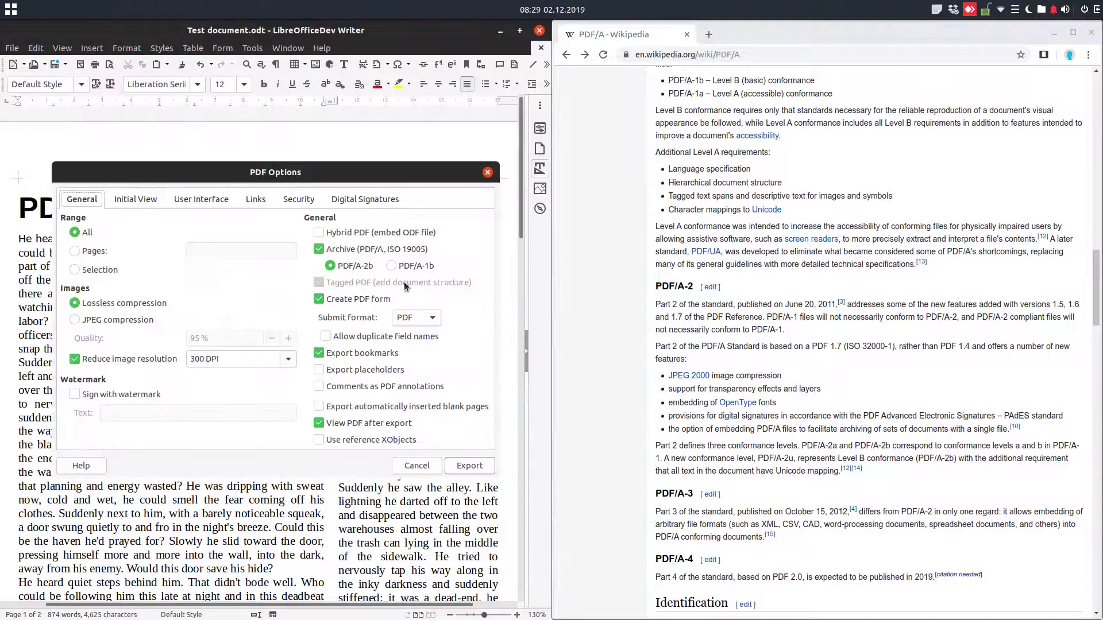
click(360, 238)
click(360, 251)
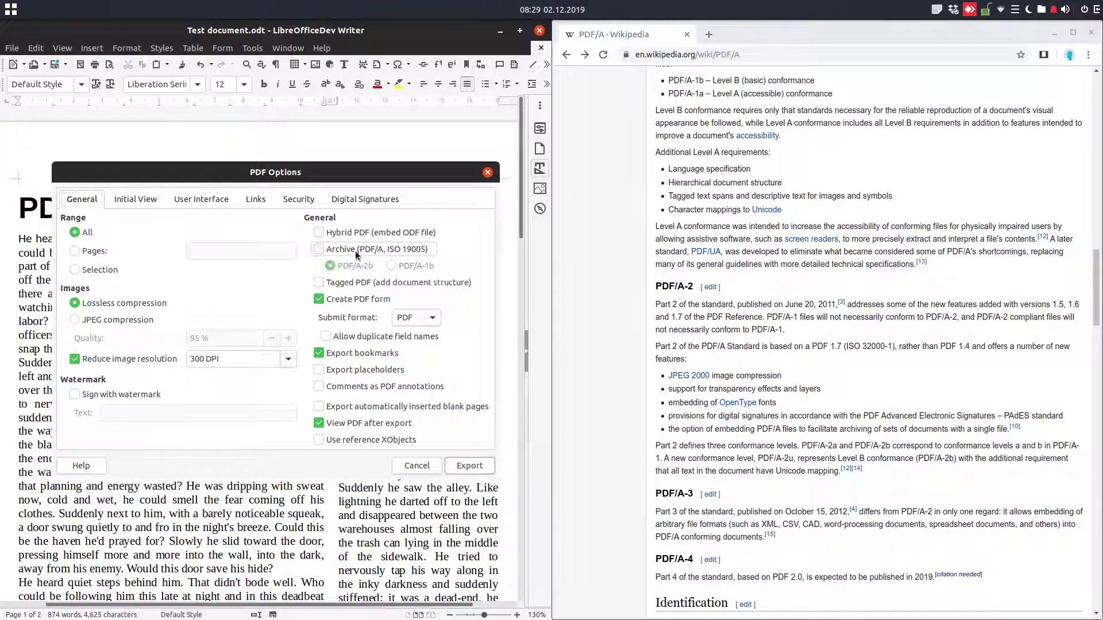
Step: Export the plain PDF as Test document simple.pdf in Tutorials and close the preview
click(462, 465)
key(End)
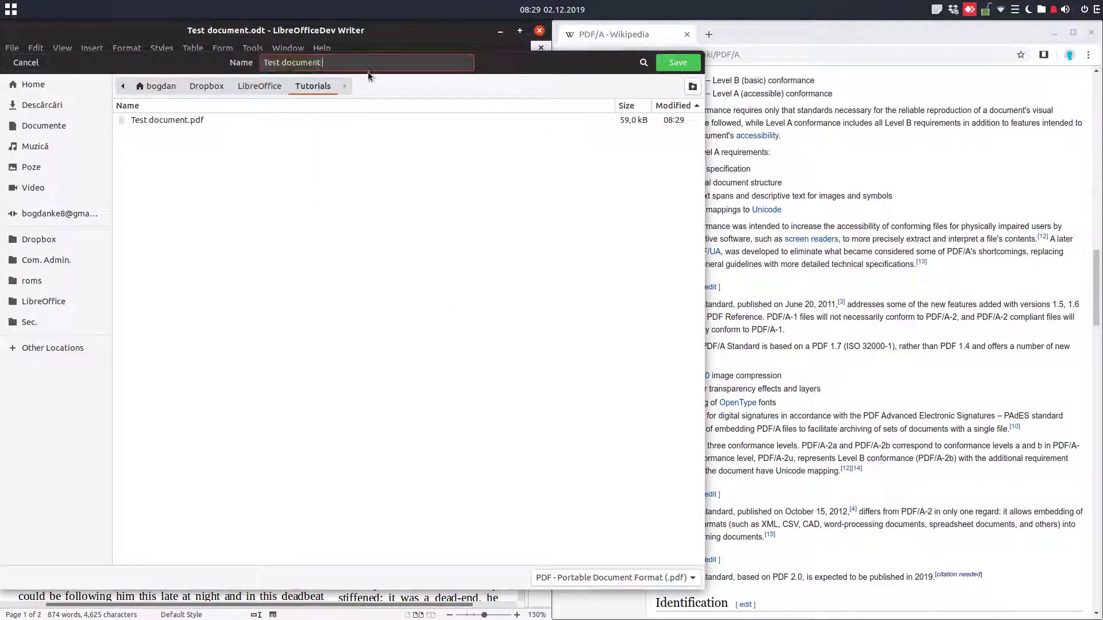
text(sisiple)
click(673, 63)
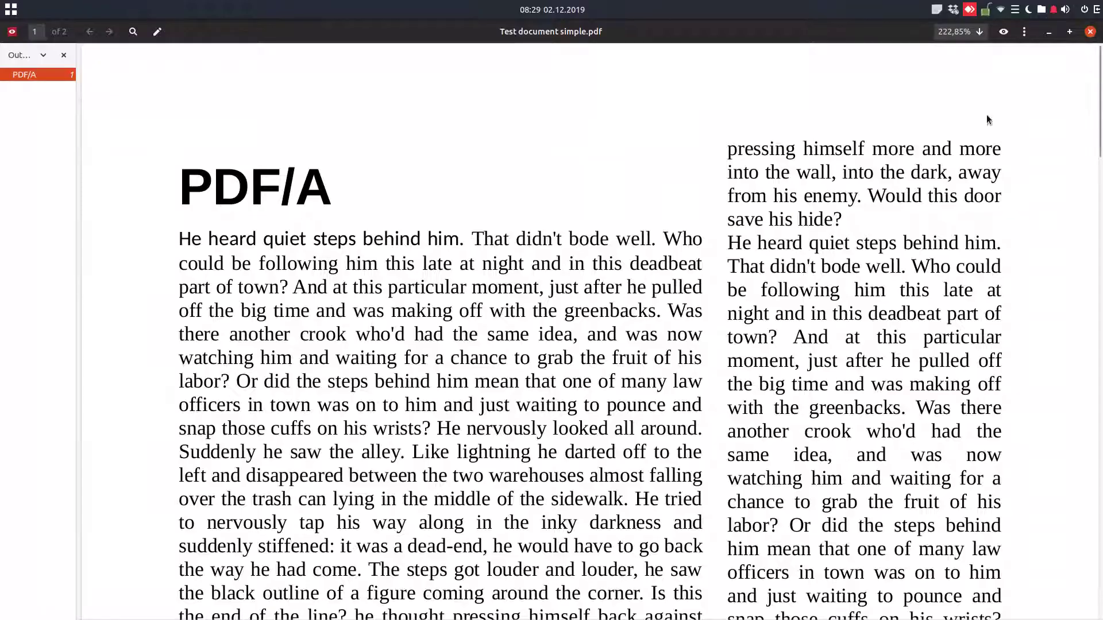
click(1089, 32)
mouse_move(1041, 9)
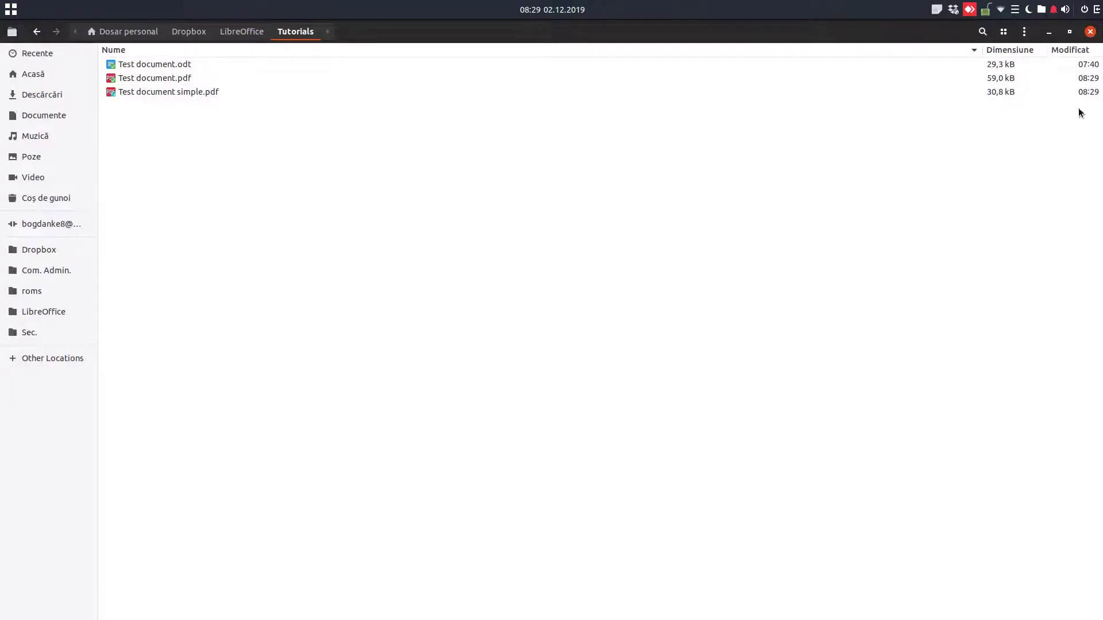
click(187, 79)
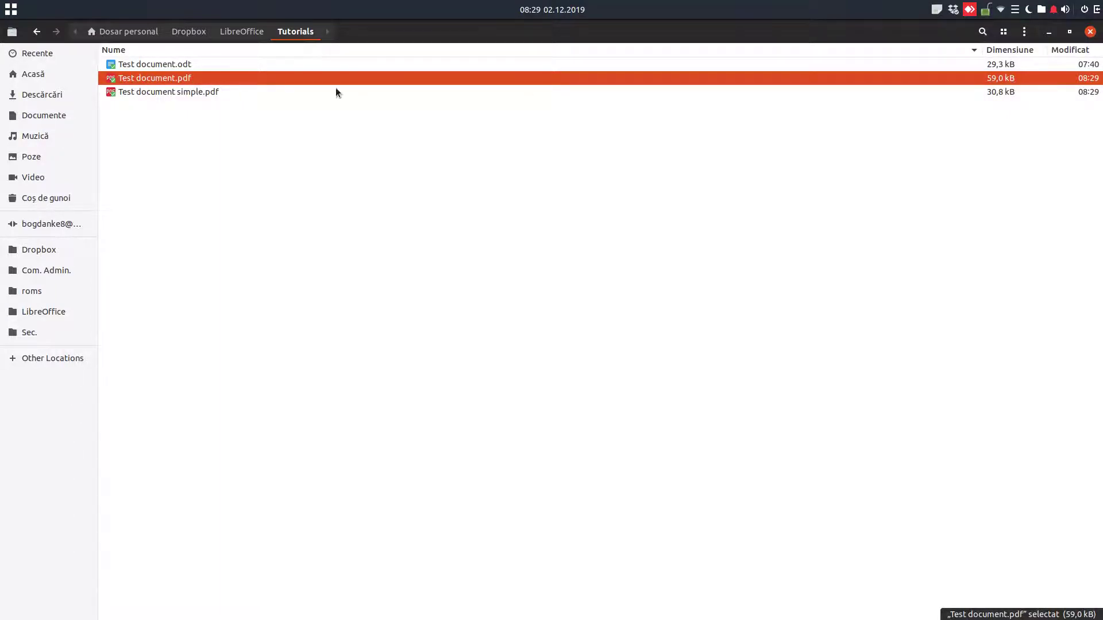
click(173, 92)
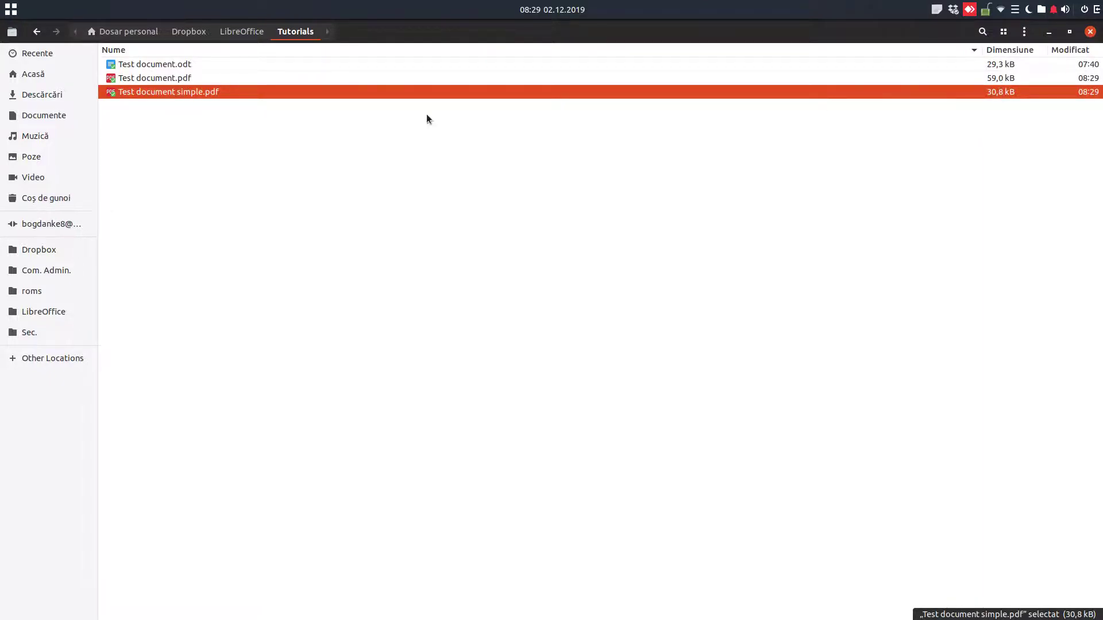
double_click(175, 77)
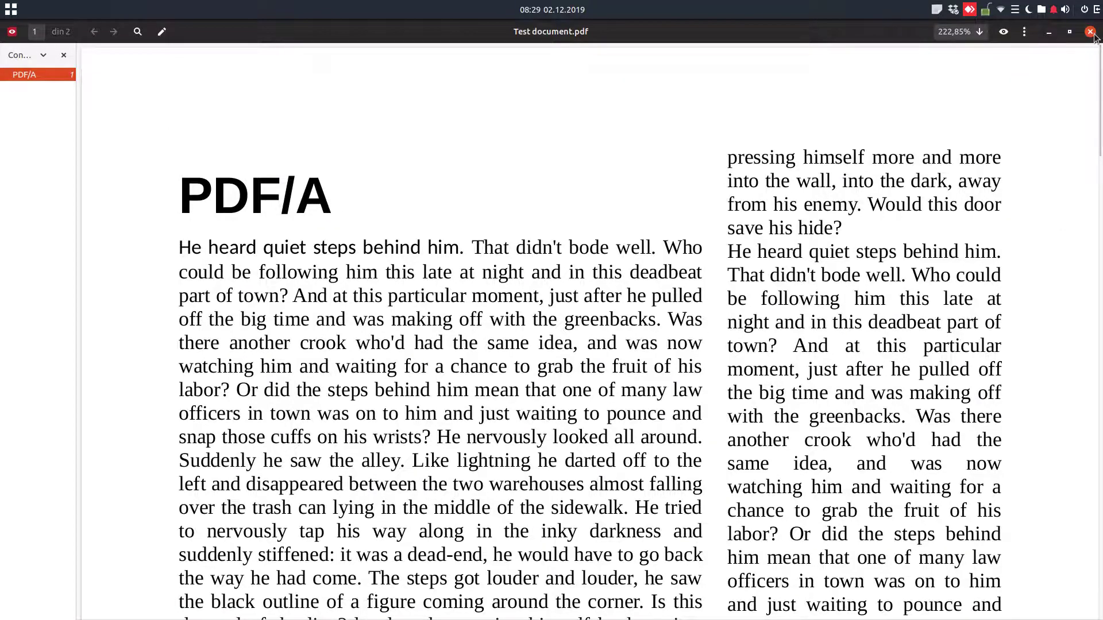
key(ctrl+w)
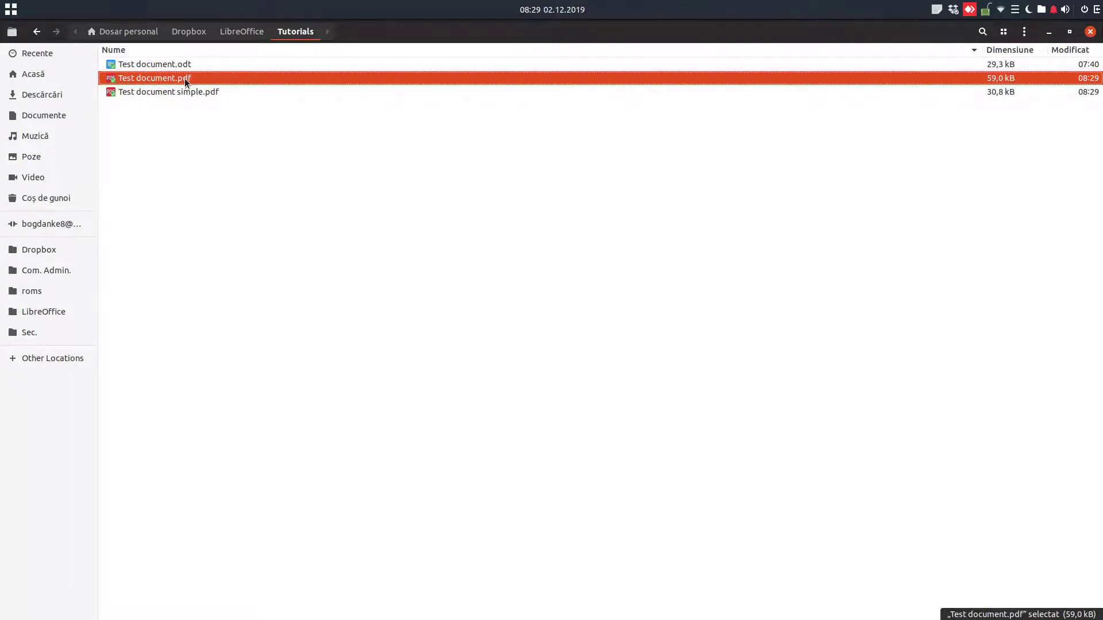
double_click(184, 91)
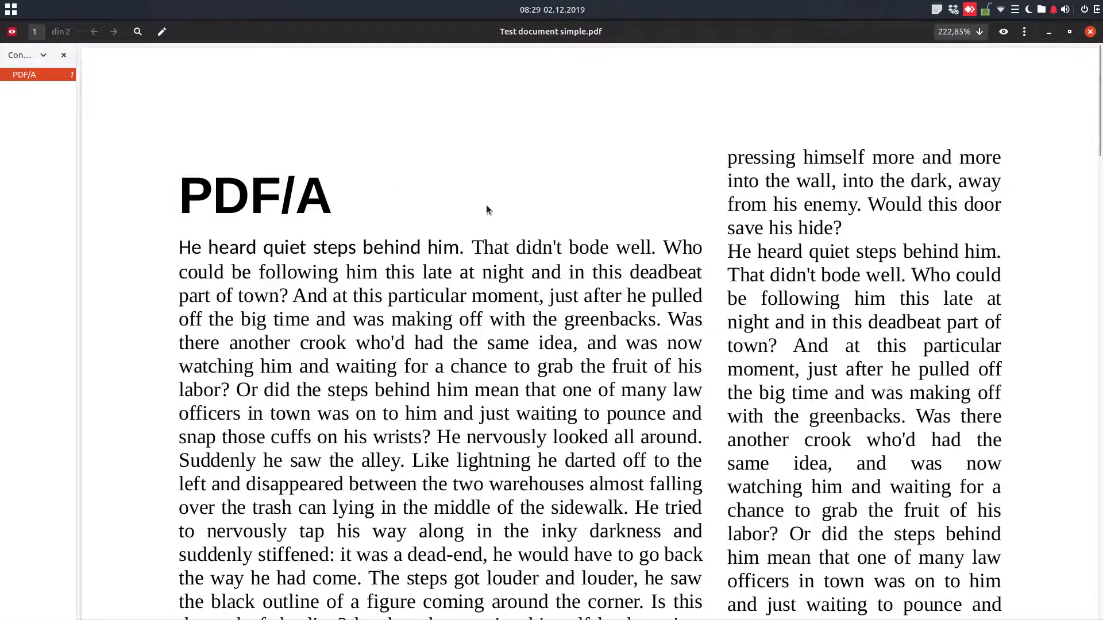
click(1091, 35)
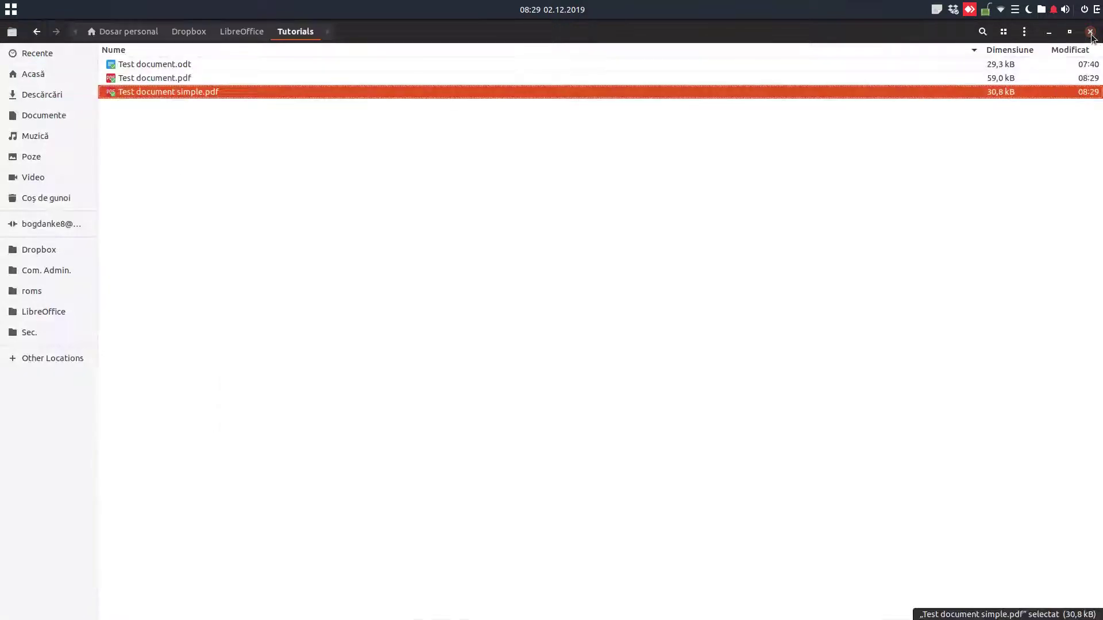
click(365, 234)
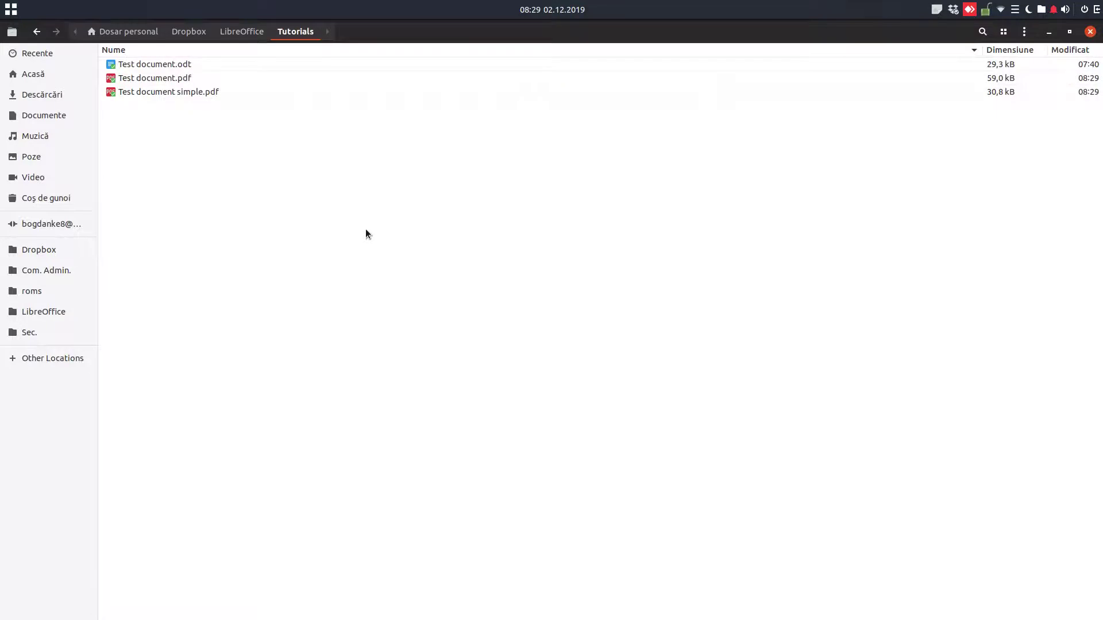